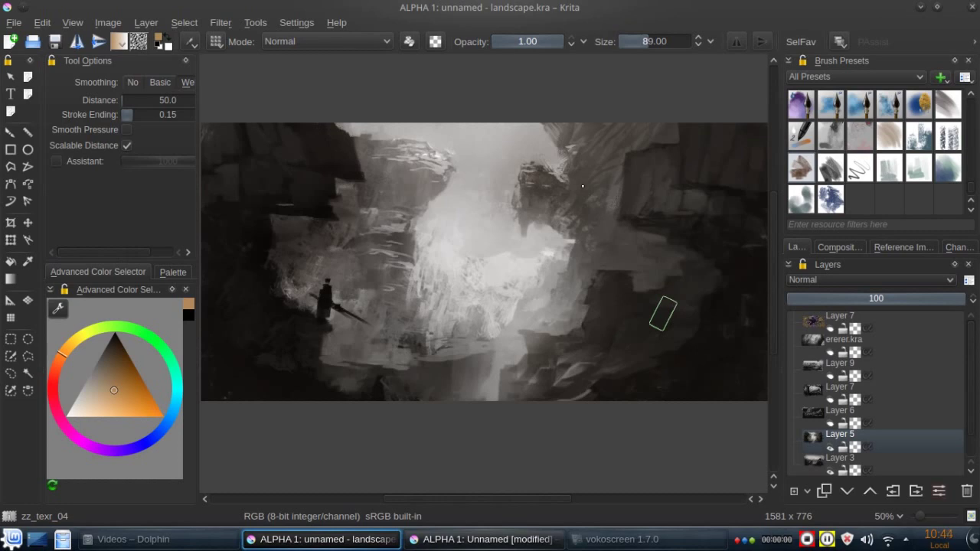
Detach the zz_texr_04 brush editor into a floating window and move it over the left side.
left_click(192, 39)
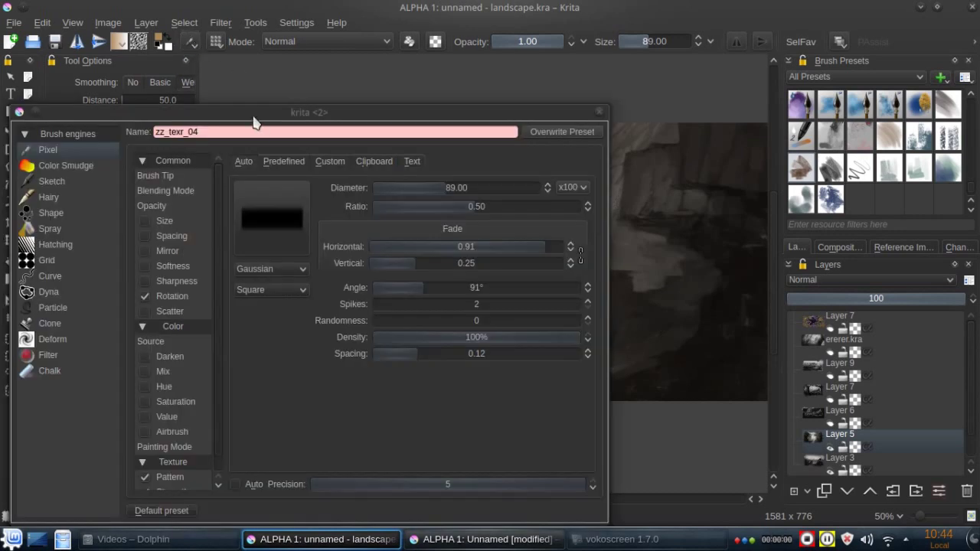
mouse_move(264, 118)
left_mouse_down()
mouse_move(506, 88)
mouse_move(445, 75)
mouse_move(354, 90)
mouse_move(394, 100)
left_mouse_up()
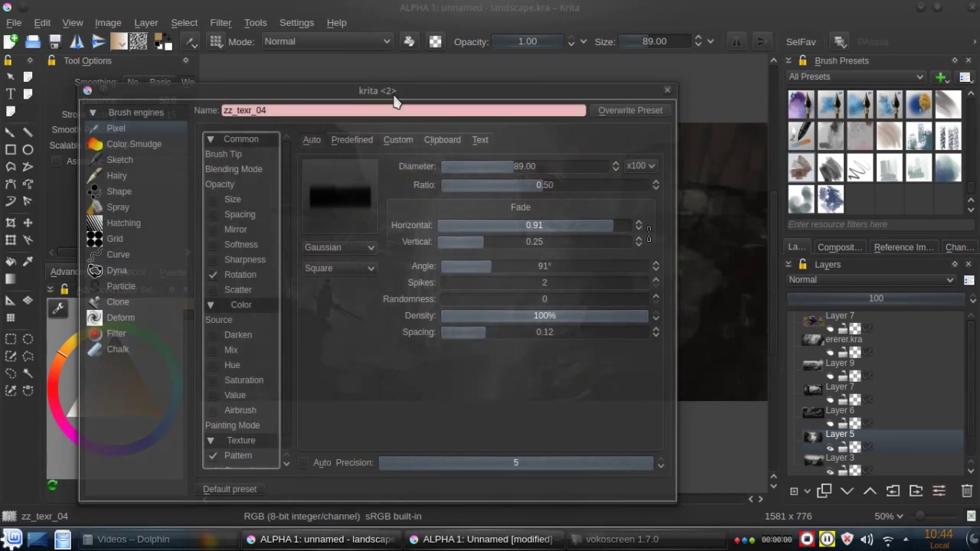
mouse_move(394, 100)
left_mouse_down()
mouse_move(376, 83)
mouse_move(302, 87)
left_mouse_up()
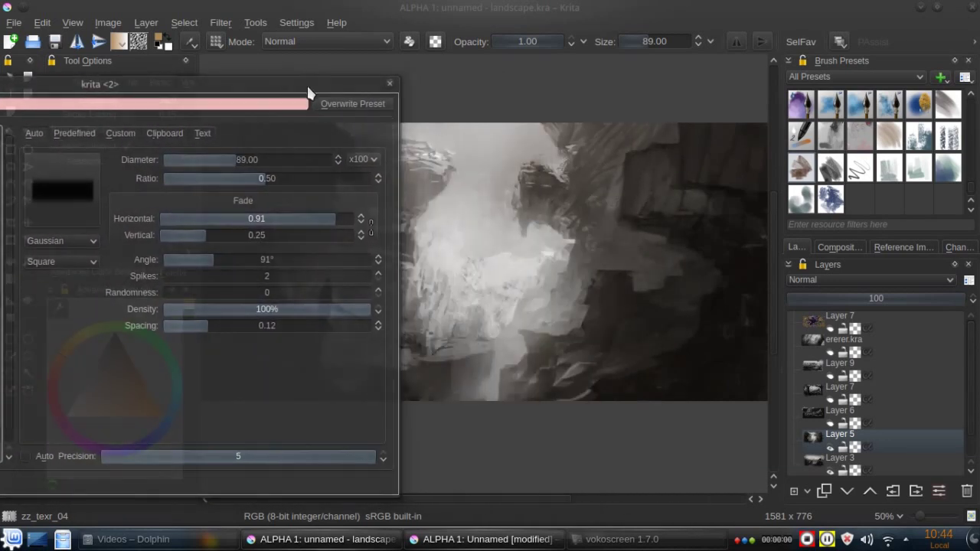
Enable Show Scratchpad in the brush editor and shift the floating window further left.
right_click(295, 378)
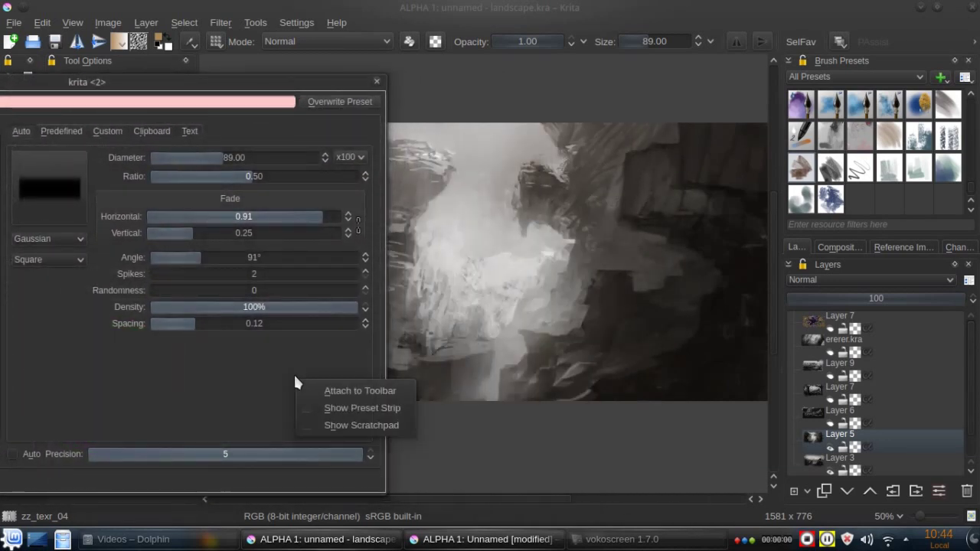
left_click(306, 425)
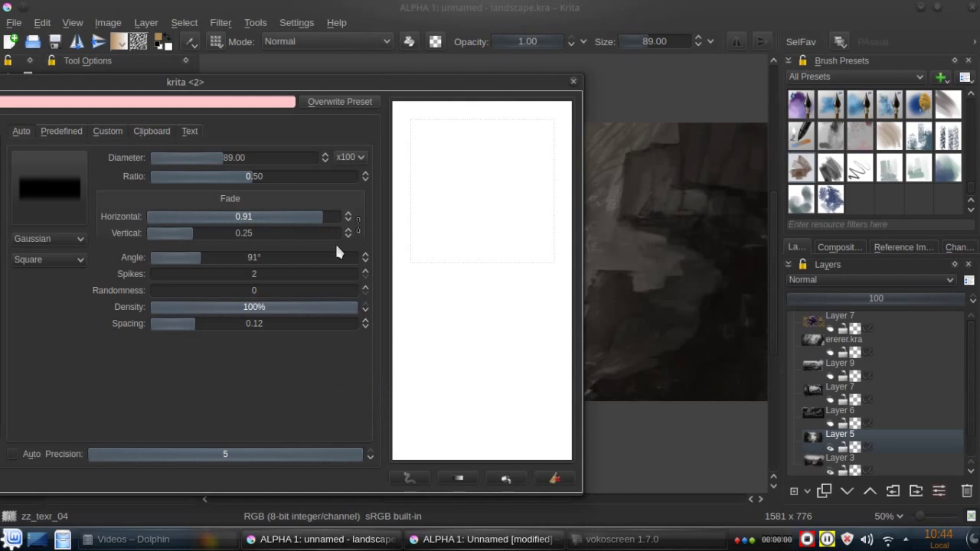
left_click_drag(357, 86, 236, 73)
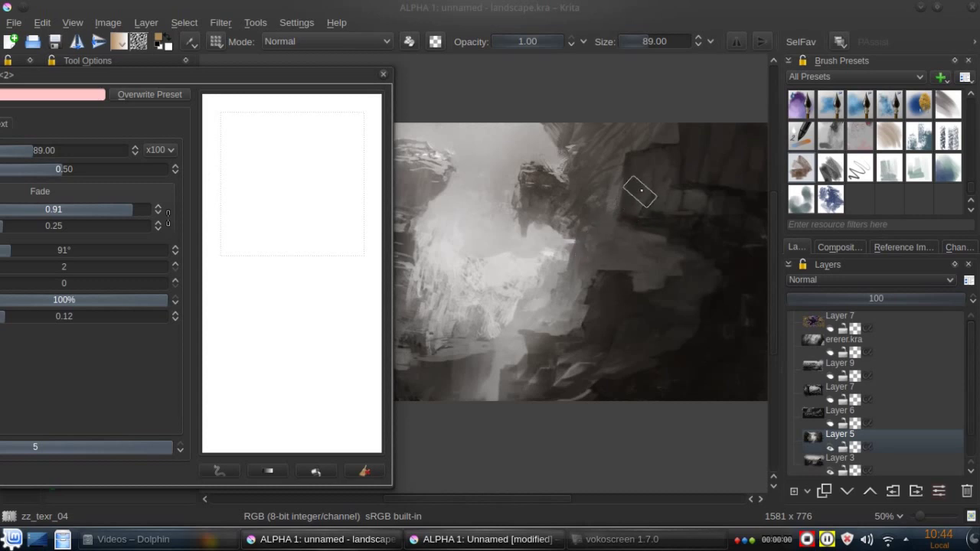
Paint a golden-brown test stroke on the canvas, then undo it.
left_click(804, 175)
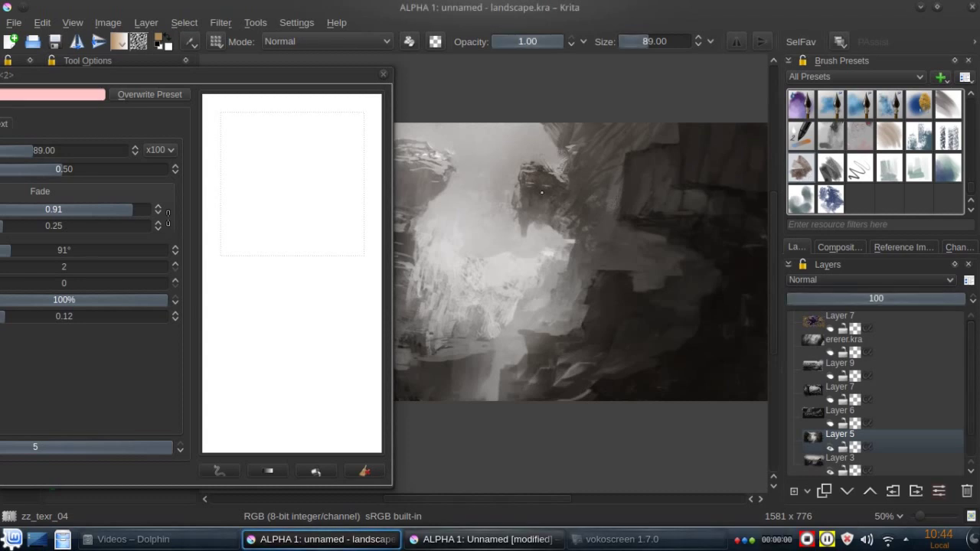
mouse_move(641, 167)
left_mouse_down()
mouse_move(635, 214)
mouse_move(671, 197)
mouse_move(699, 205)
mouse_move(656, 153)
mouse_move(620, 164)
left_mouse_up()
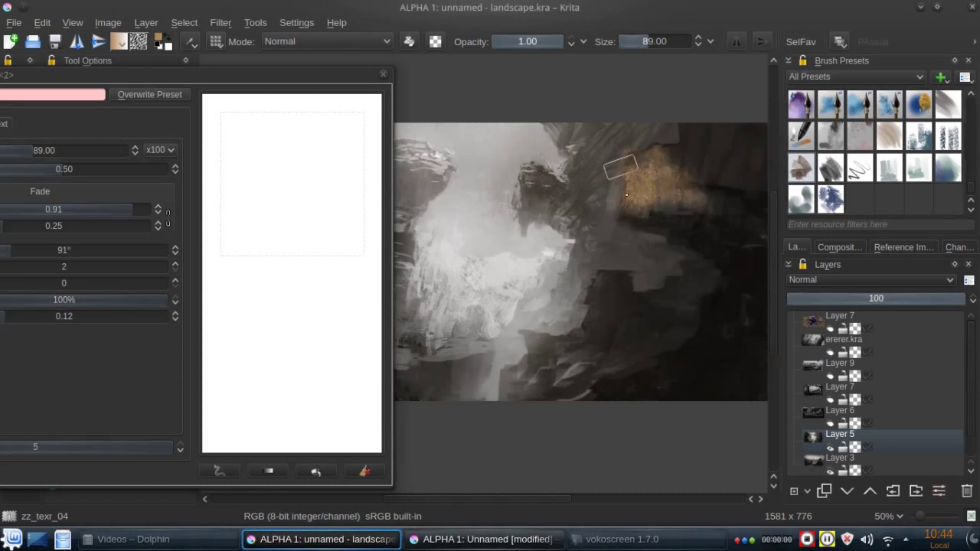
key("ctrl+z")
key("ctrl+z")
key("ctrl+z")
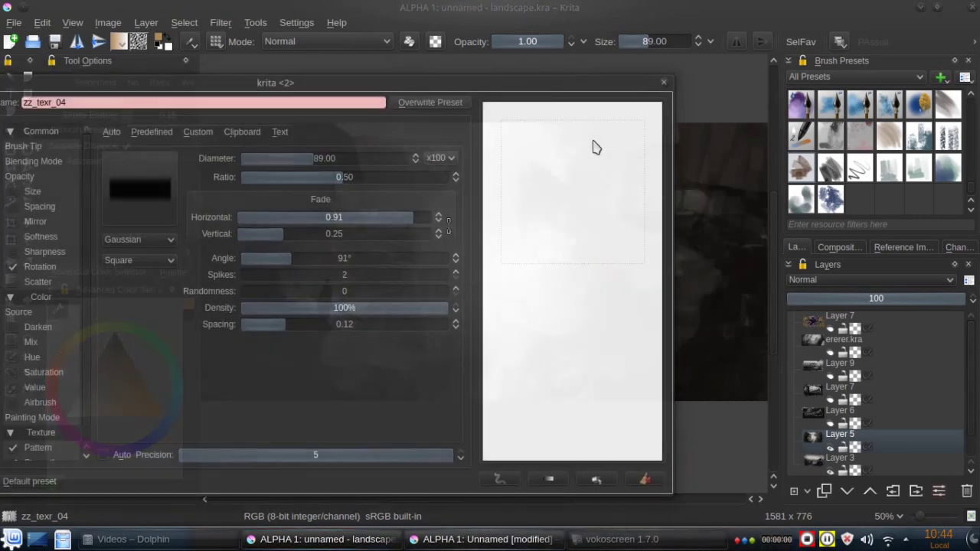
Paint brown textured strokes in the scratchpad and move the editor left to reveal the painting.
mouse_move(587, 149)
left_mouse_down()
mouse_move(568, 161)
mouse_move(608, 240)
mouse_move(516, 245)
mouse_move(496, 230)
left_mouse_up()
left_click_drag(455, 85, 363, 68)
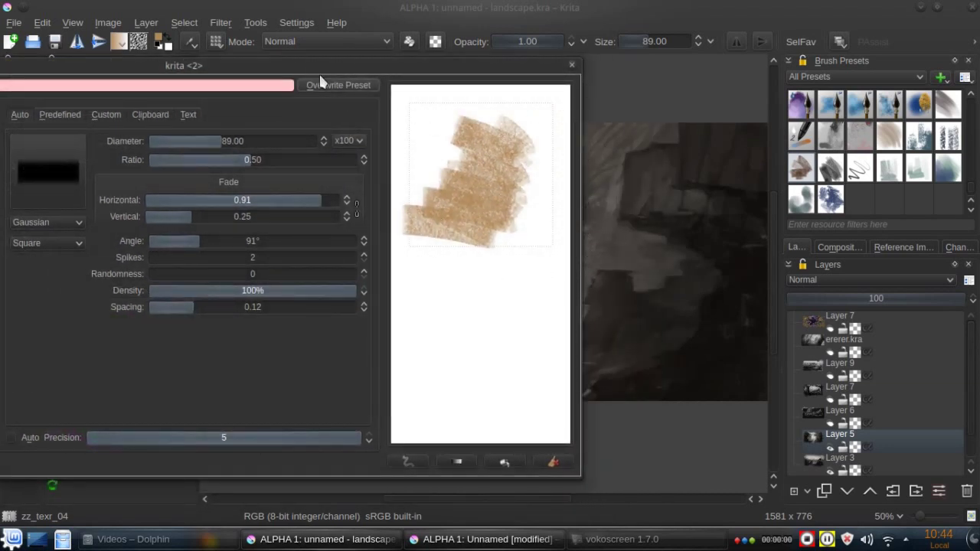
left_click_drag(319, 75, 559, 87)
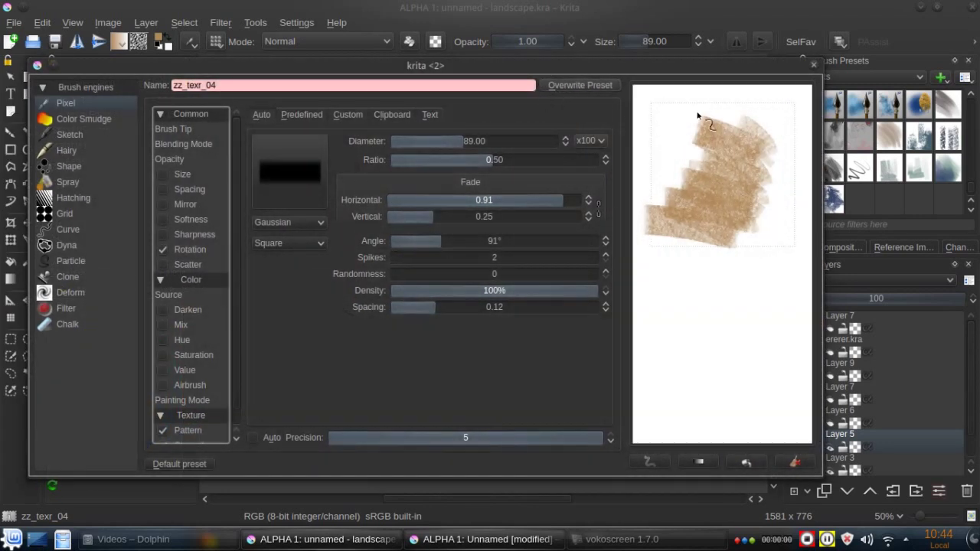
left_click_drag(651, 73, 304, 87)
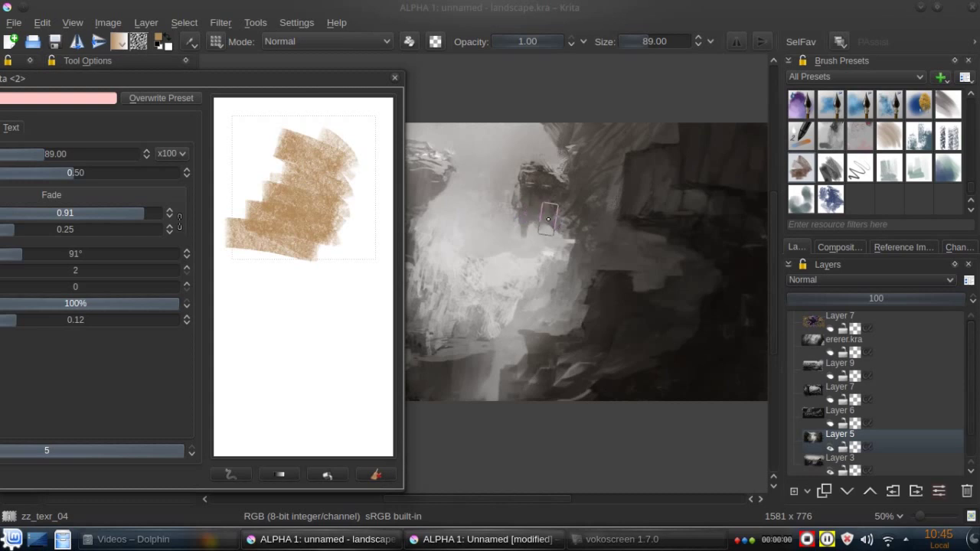
left_click_drag(284, 86, 303, 92)
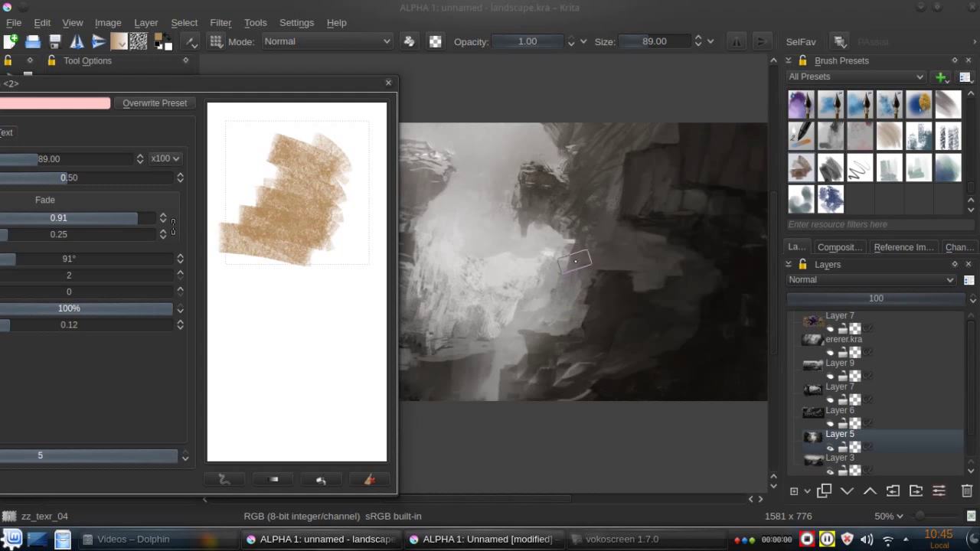
Scroll and pan the scratchpad view to bring the brown test strokes into view.
scroll(580, 255, "up", 2)
scroll(577, 252, "up", 2)
scroll(577, 253, "down", 1)
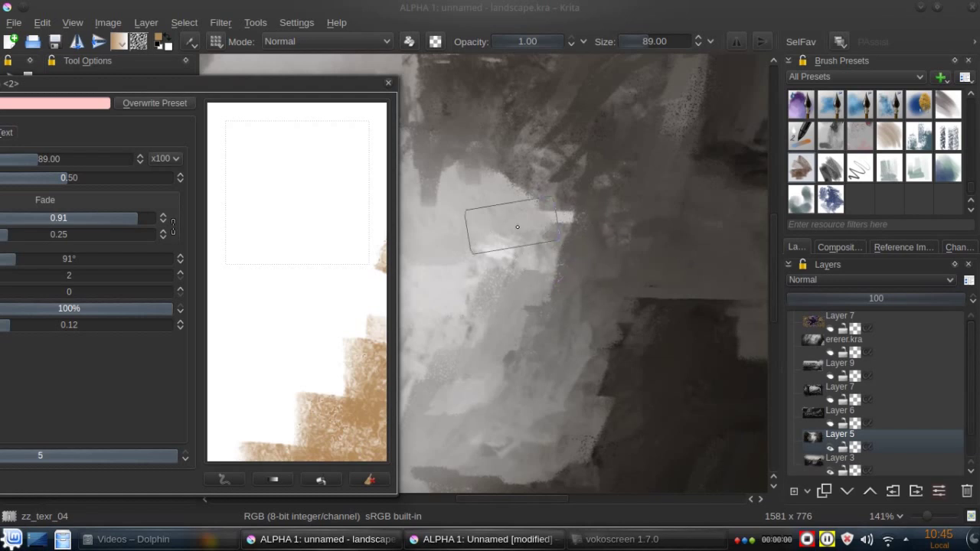
scroll(538, 219, "up", 1)
scroll(540, 219, "down", 2)
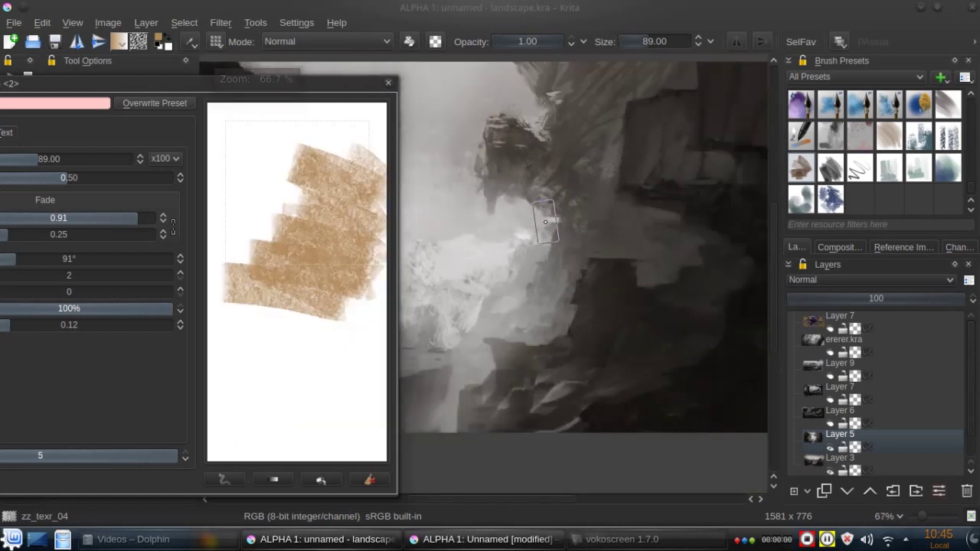
scroll(547, 222, "up", 1)
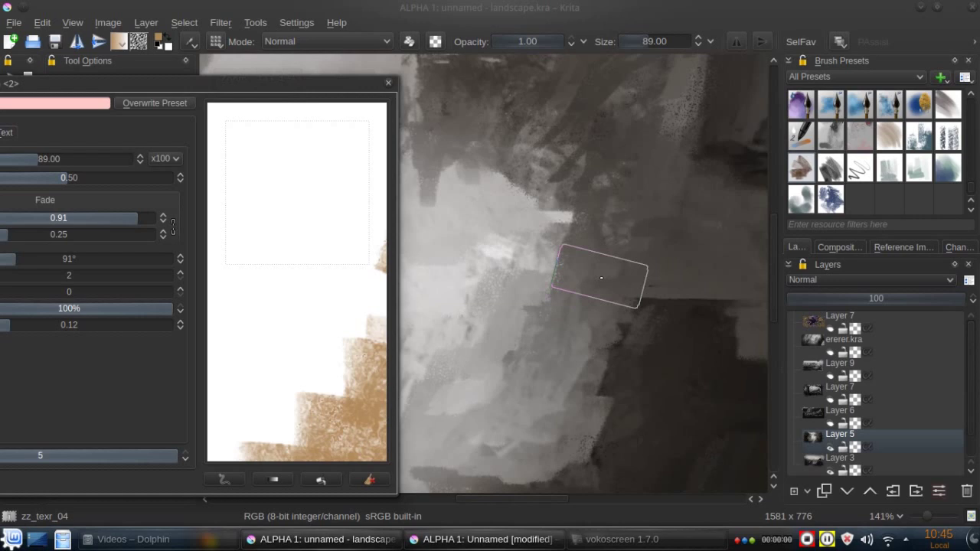
middle_click(540, 270)
left_click_drag(540, 269, 501, 170)
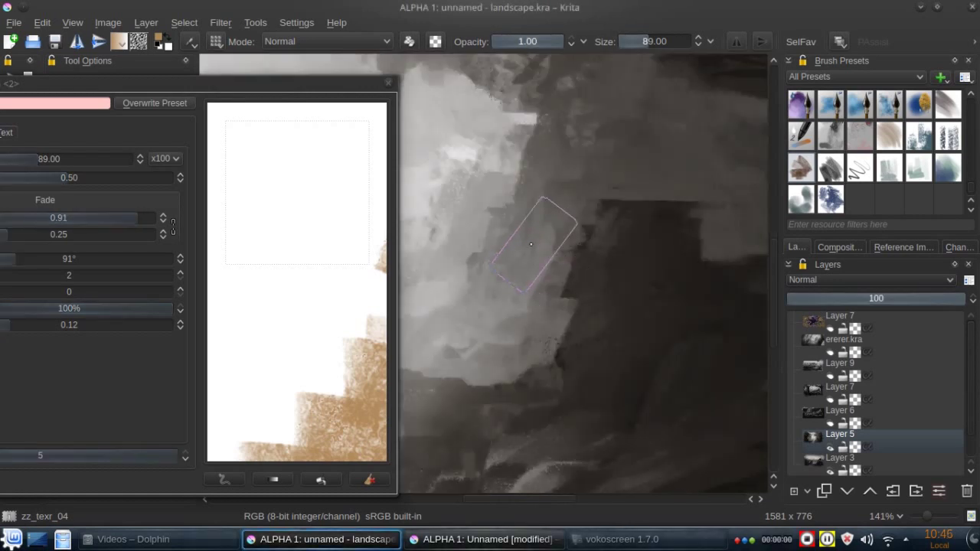
mouse_move(295, 258)
left_mouse_down()
mouse_move(324, 339)
mouse_move(287, 245)
left_mouse_up()
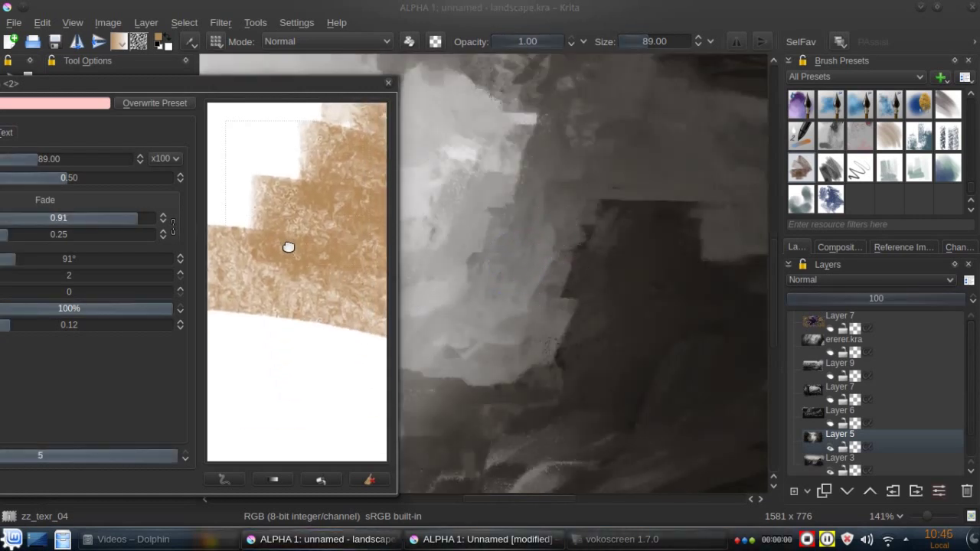
mouse_move(319, 291)
left_mouse_down()
mouse_move(338, 227)
mouse_move(293, 276)
mouse_move(263, 256)
mouse_move(296, 244)
mouse_move(284, 207)
mouse_move(250, 214)
mouse_move(286, 214)
mouse_move(269, 205)
mouse_move(258, 234)
mouse_move(283, 195)
mouse_move(291, 223)
mouse_move(284, 175)
left_mouse_up()
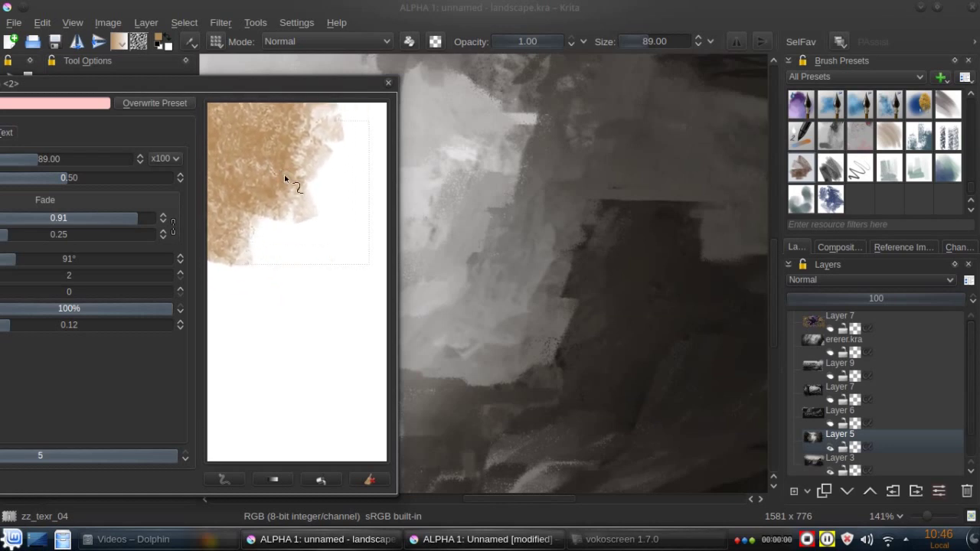
Clear the scratchpad, paint a fresh brown textured stroke, and reposition the editor window to the right.
left_click(370, 479)
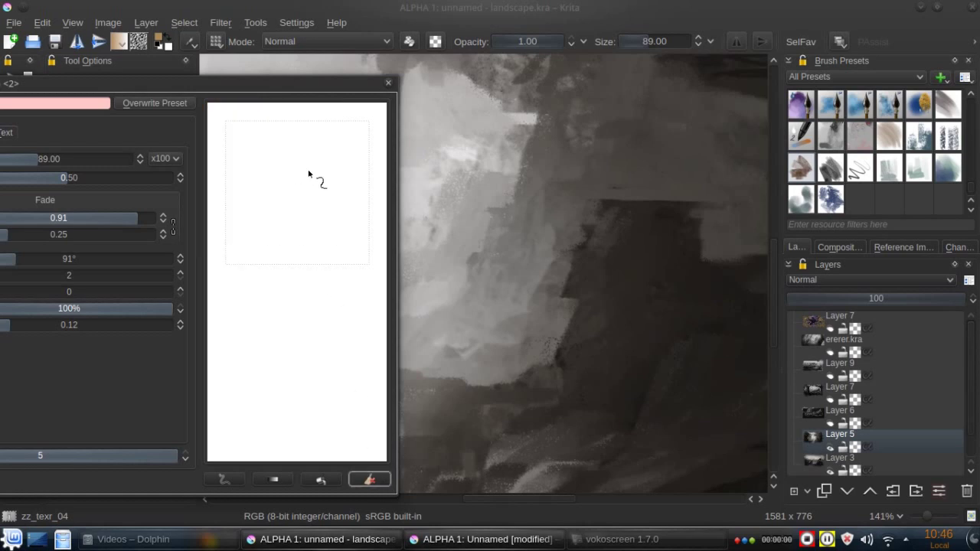
mouse_move(307, 132)
left_mouse_down()
mouse_move(356, 186)
mouse_move(280, 186)
mouse_move(238, 254)
left_mouse_up()
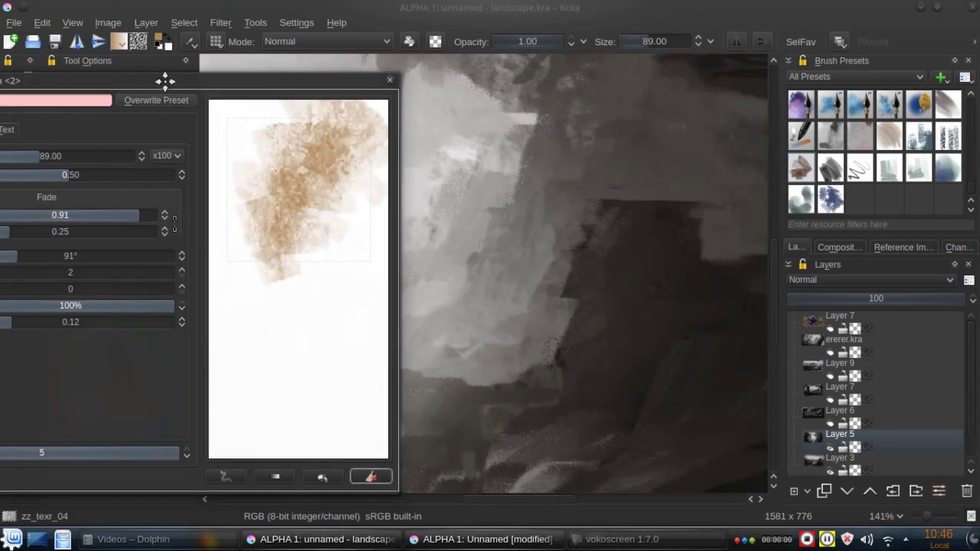
mouse_move(166, 79)
left_mouse_down()
mouse_move(719, 79)
mouse_move(697, 73)
left_mouse_up()
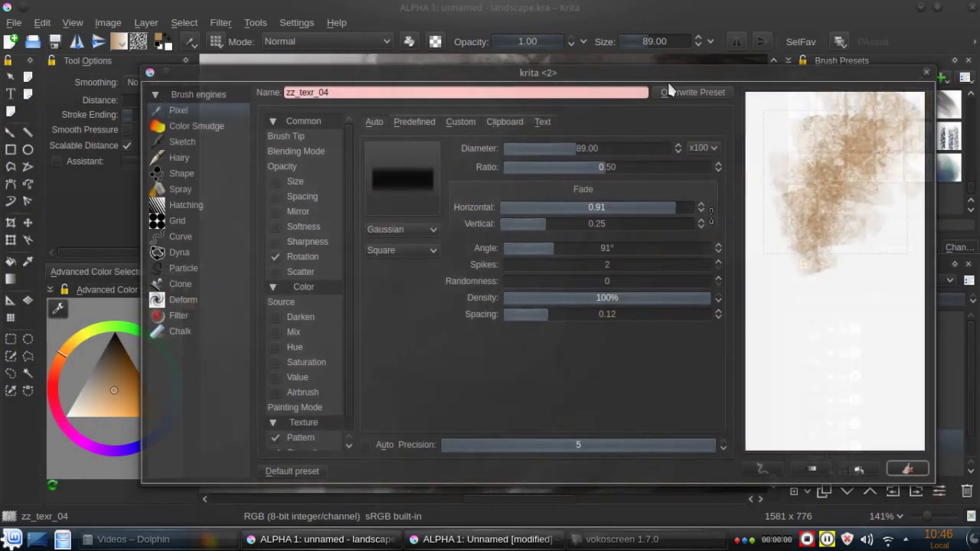
mouse_move(589, 70)
left_mouse_down()
mouse_move(165, 76)
mouse_move(668, 73)
left_mouse_up()
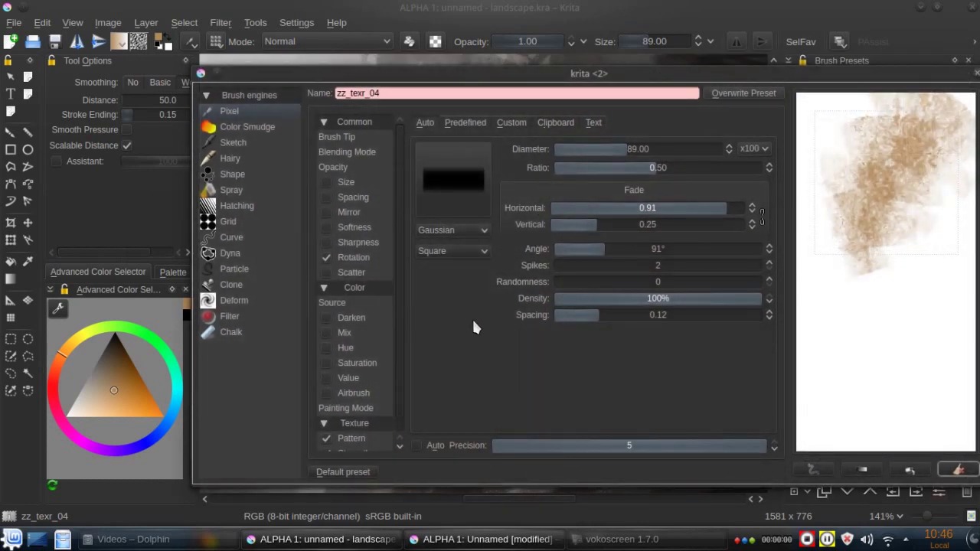
left_click_drag(433, 82, 447, 67)
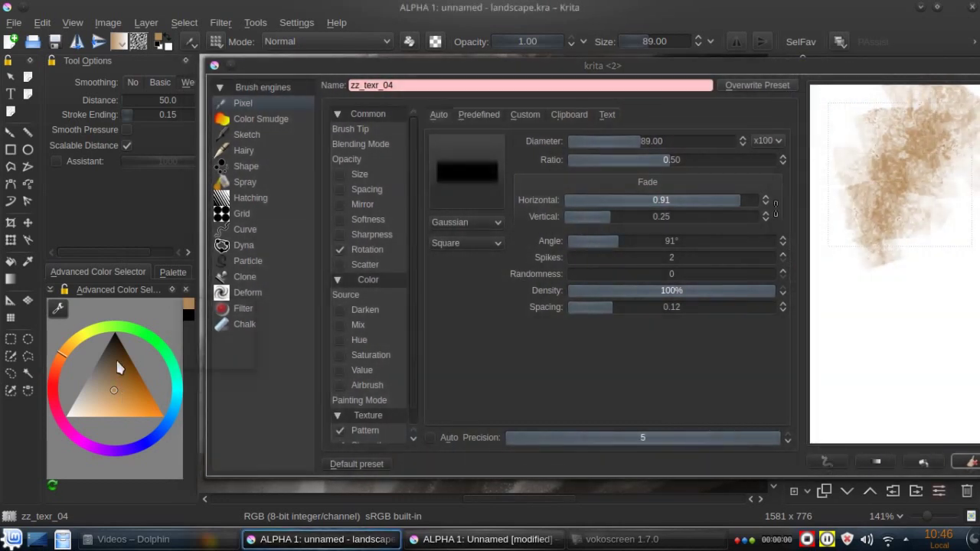
Switch the colour to teal, paint a teal stroke on the scratchpad, and move the editor left.
left_click(117, 358)
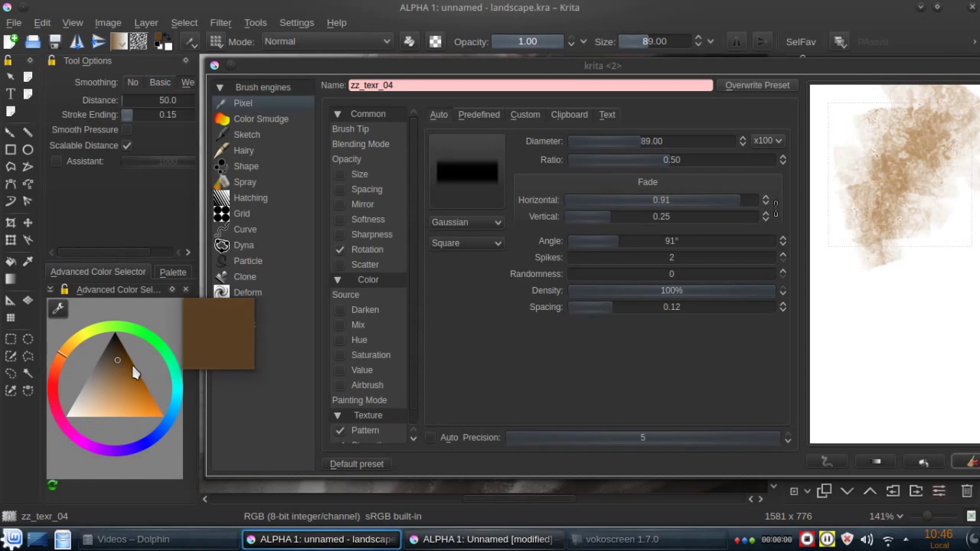
left_click(178, 383)
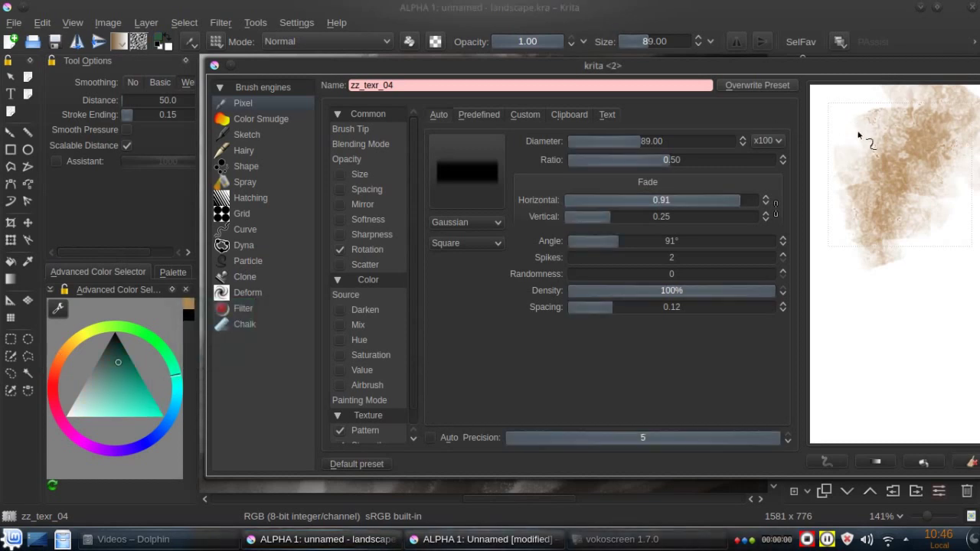
left_click_drag(864, 136, 880, 230)
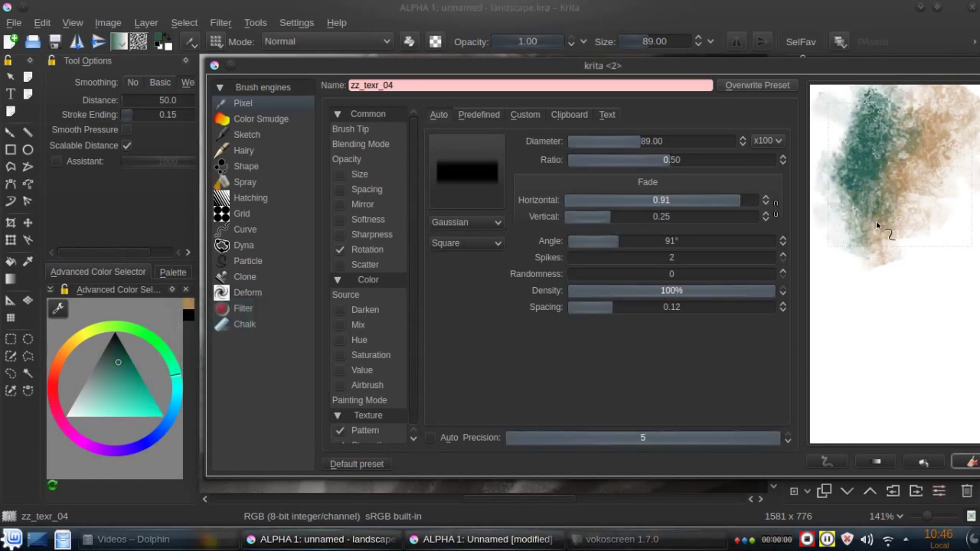
left_click_drag(790, 65, 300, 65)
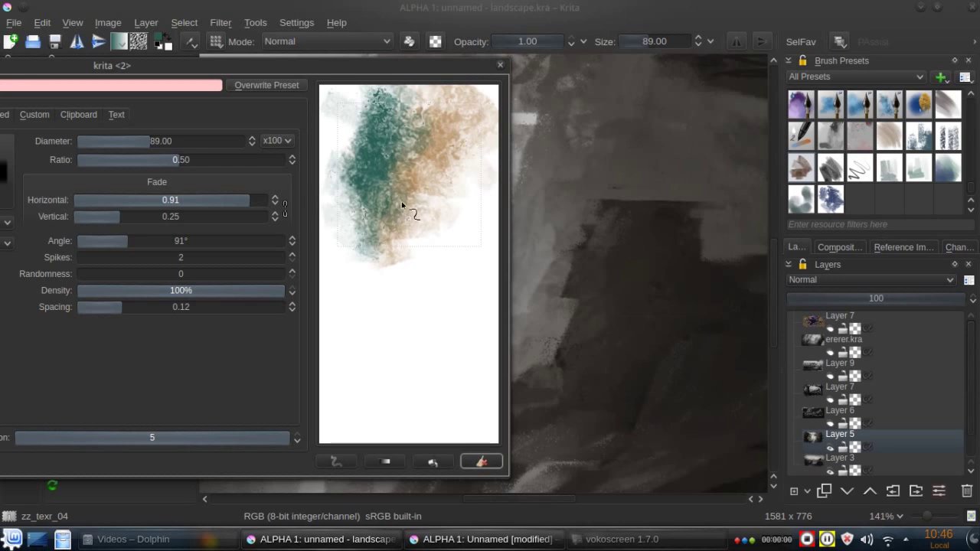
Paint teal smudgy strokes with the zz_fx1 preset, then reselect zz_texr_04 and move the editor right.
left_click(868, 144)
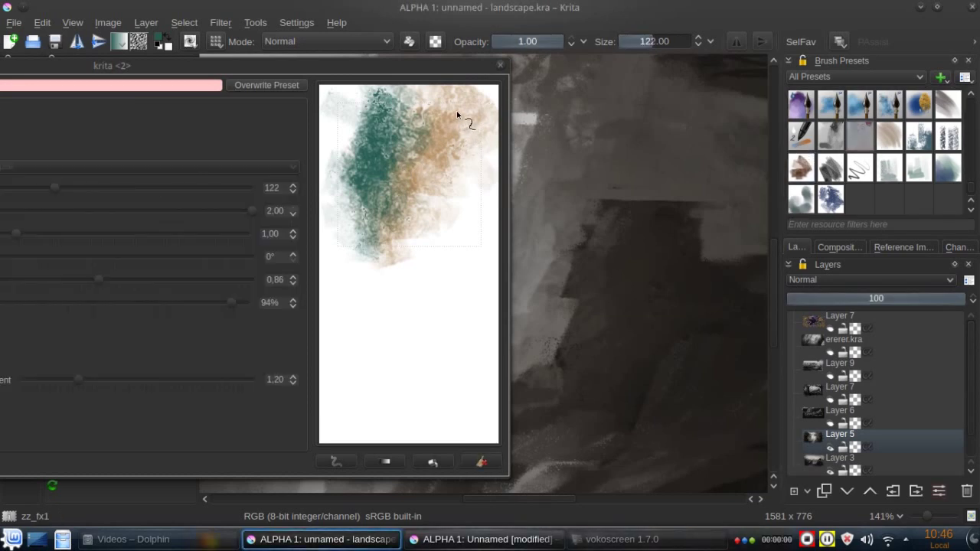
left_click_drag(477, 157, 473, 134)
mouse_move(401, 119)
left_mouse_down()
mouse_move(375, 107)
mouse_move(405, 105)
mouse_move(460, 175)
mouse_move(444, 114)
left_mouse_up()
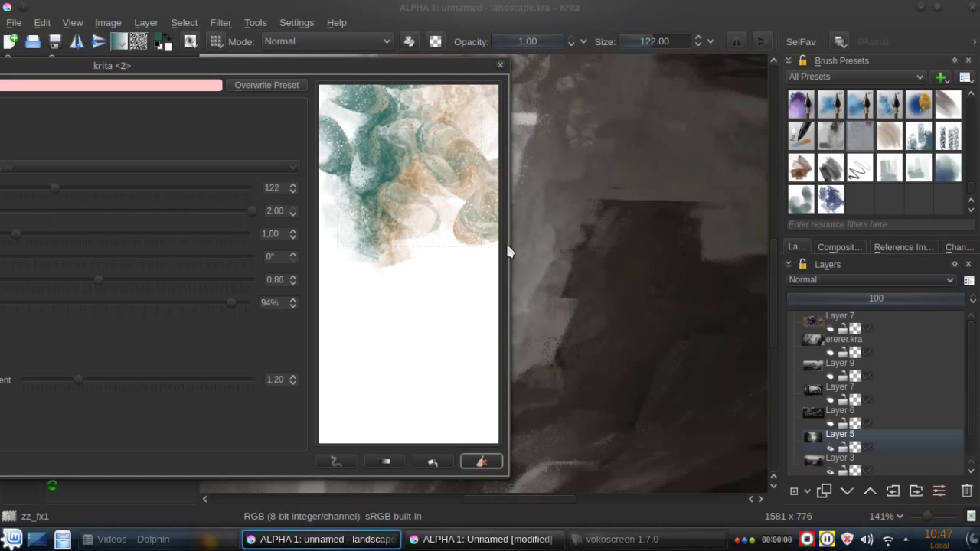
left_click(802, 166)
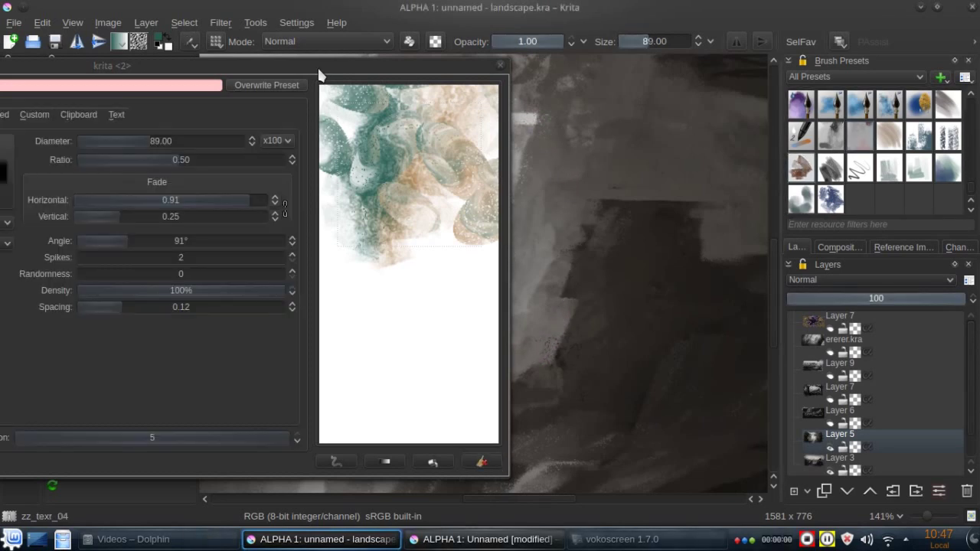
left_click_drag(320, 75, 567, 67)
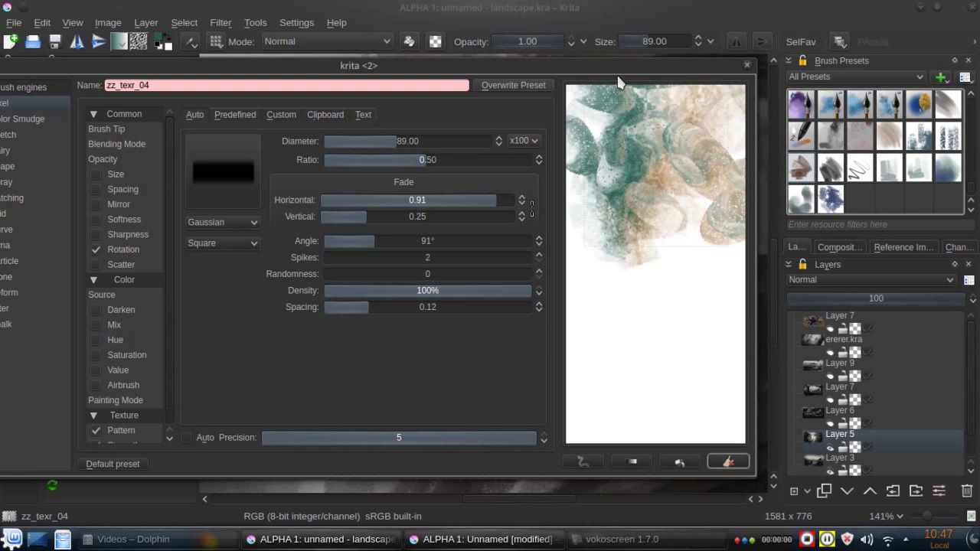
Set the zz_texr_04 brush diameter to 75.72 and reposition the editor window.
mouse_move(617, 67)
left_mouse_down()
mouse_move(554, 70)
mouse_move(602, 68)
left_mouse_up()
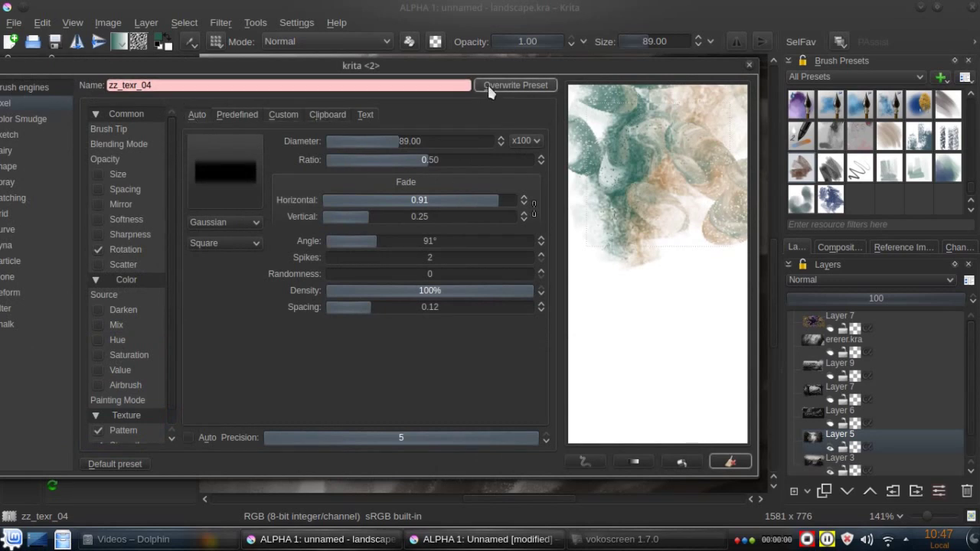
left_click(396, 141)
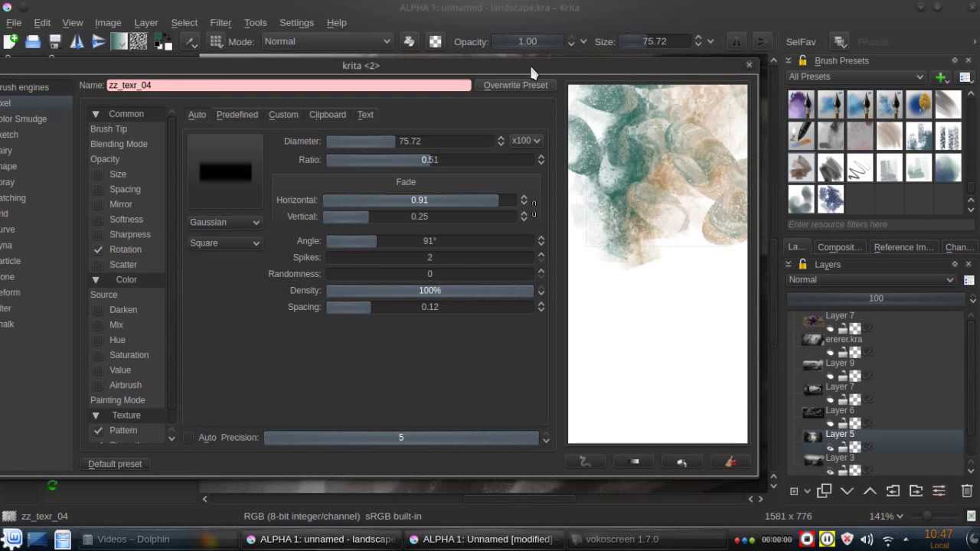
left_click_drag(529, 65, 293, 96)
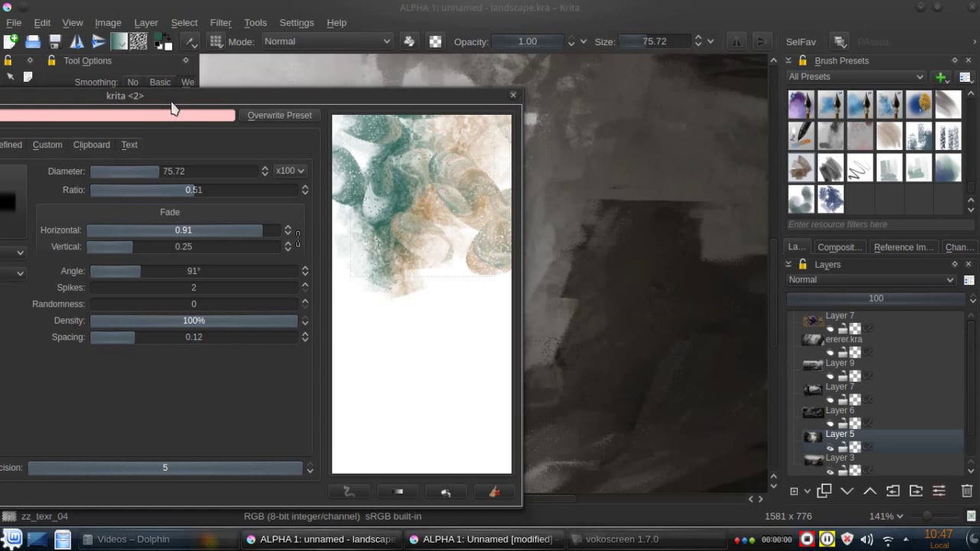
left_click_drag(177, 95, 323, 75)
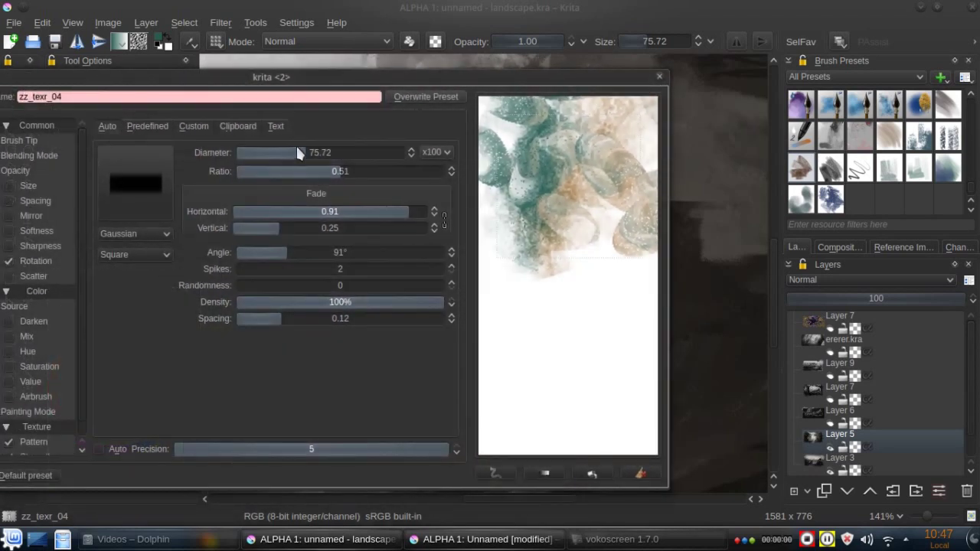
left_click_drag(209, 77, 438, 65)
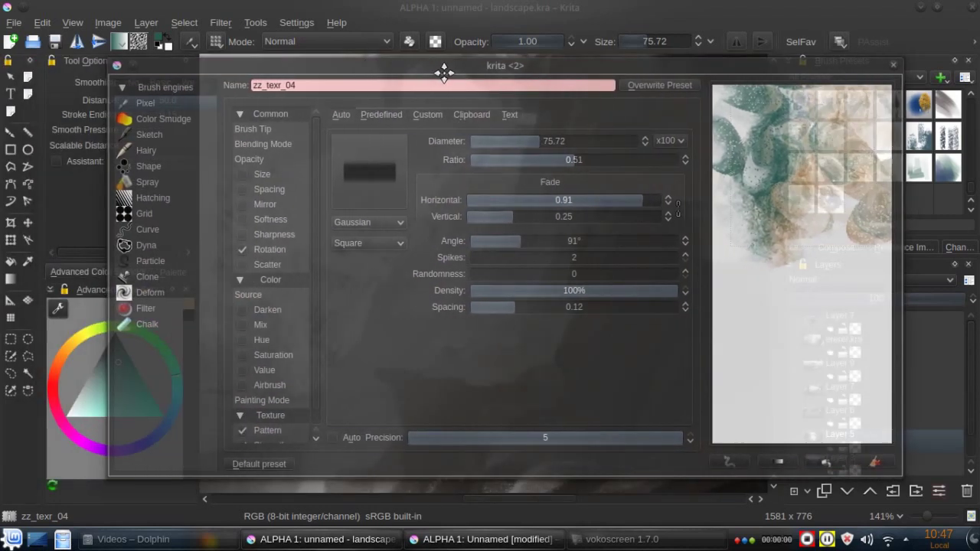